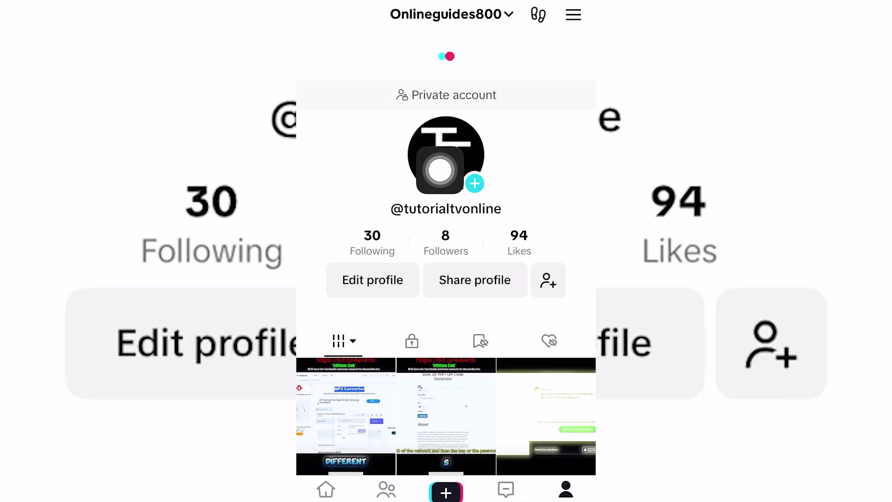
- Reach Settings and privacy through the profile's account options menu
{"action": "left_click_drag", "start_coordinate": [566, 478], "coordinate": [568, 108]}
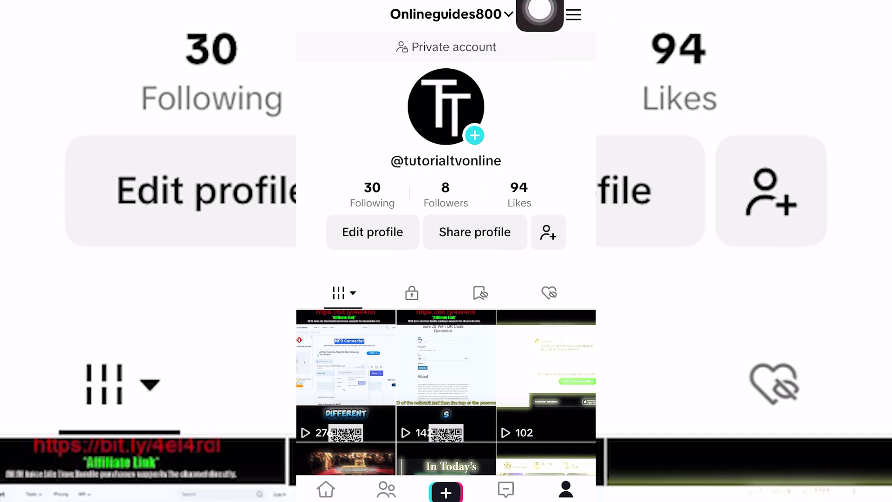
{"action": "left_click", "coordinate": [572, 15]}
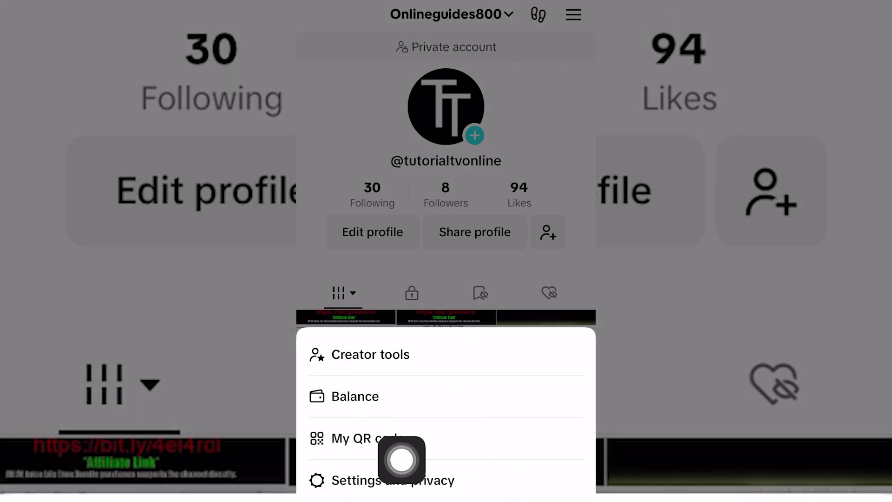
{"action": "left_click", "coordinate": [393, 479]}
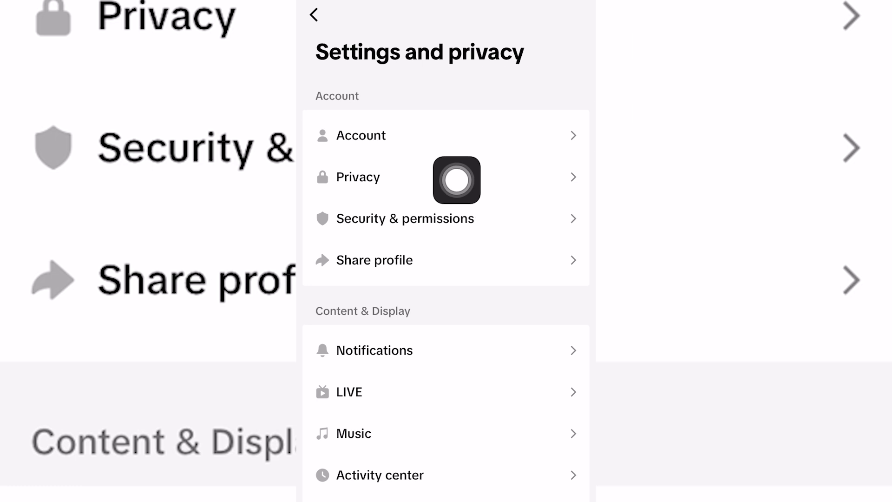
- Check the Profile views setting under Privacy, leaving view history on
{"action": "left_click", "coordinate": [570, 179]}
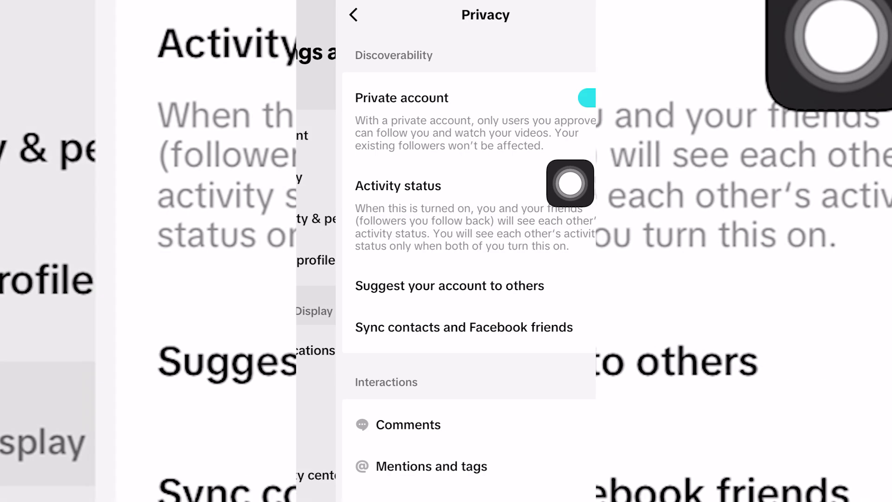
{"action": "scroll", "coordinate": [460, 279], "scroll_direction": "down", "scroll_amount": 3}
{"action": "scroll", "coordinate": [460, 279], "scroll_direction": "down", "scroll_amount": 4}
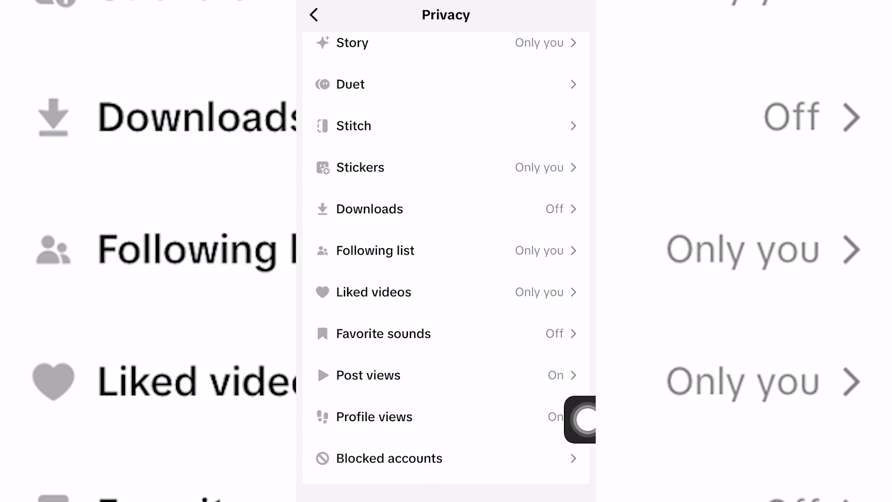
{"action": "left_click", "coordinate": [583, 417]}
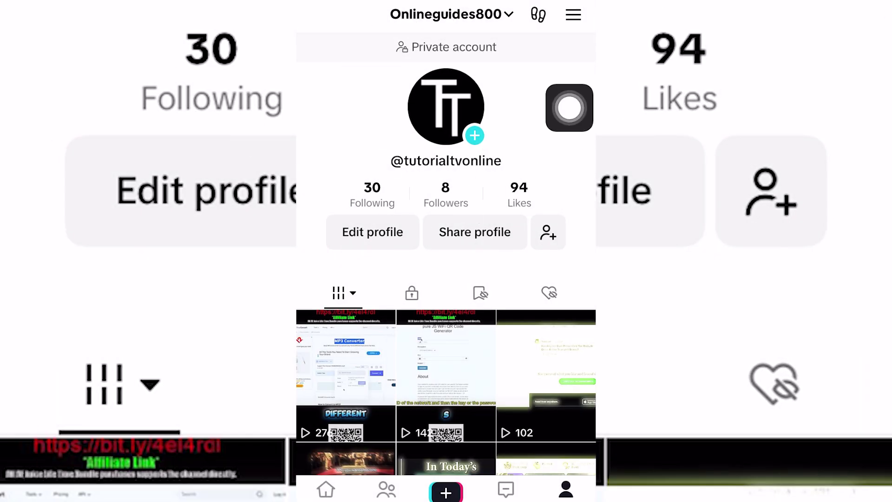
{"action": "scroll", "coordinate": [446, 279], "scroll_direction": "up", "scroll_amount": 3}
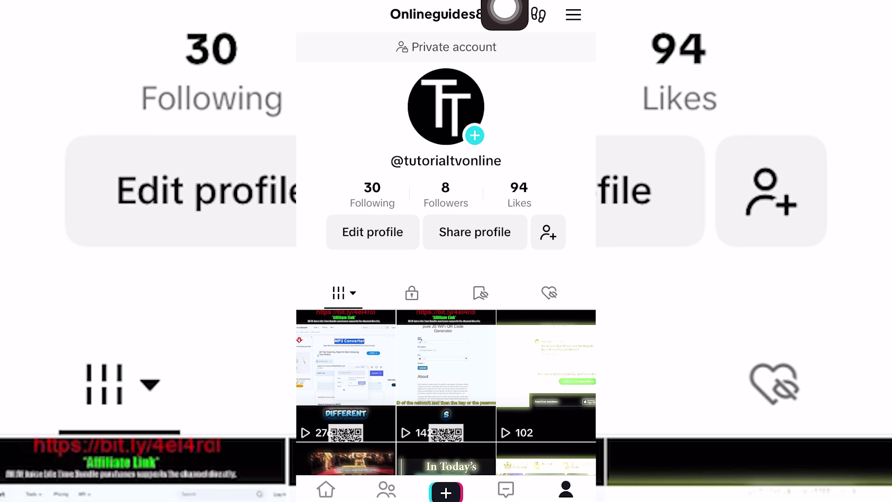
- View the recent profile viewers list and switch Profile view history on in its settings
{"action": "left_click", "coordinate": [538, 14]}
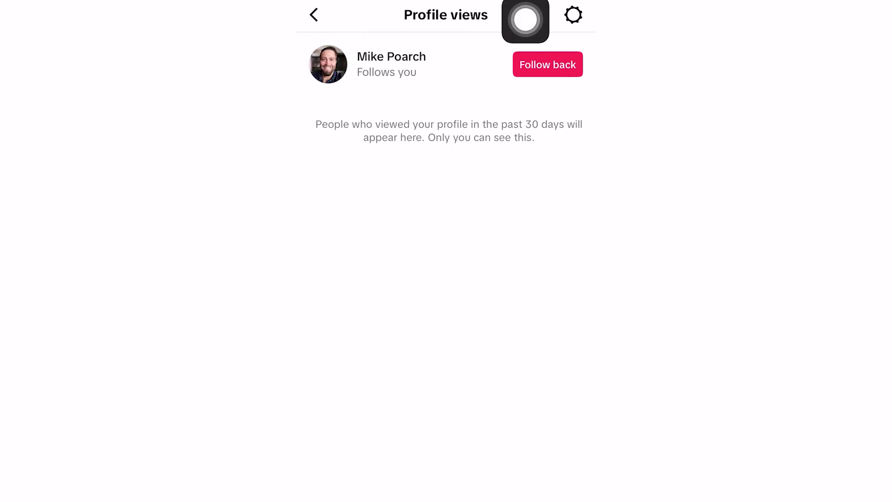
{"action": "left_click", "coordinate": [573, 14]}
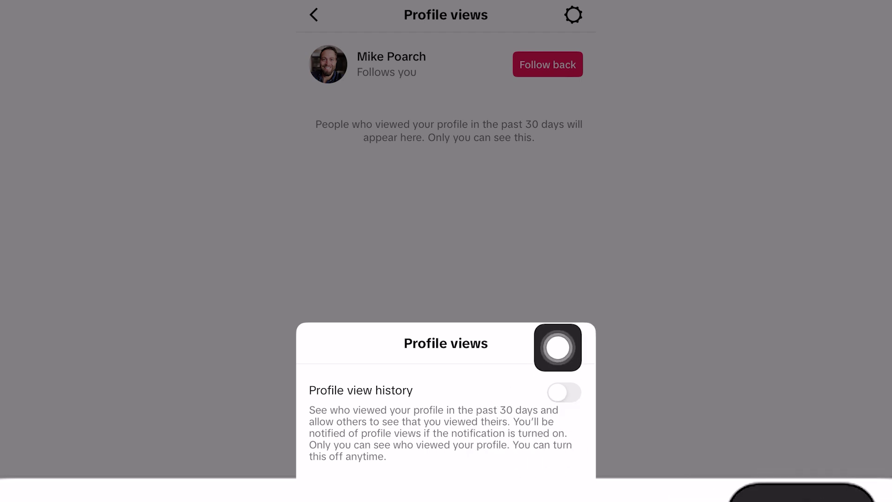
{"action": "left_click", "coordinate": [563, 392]}
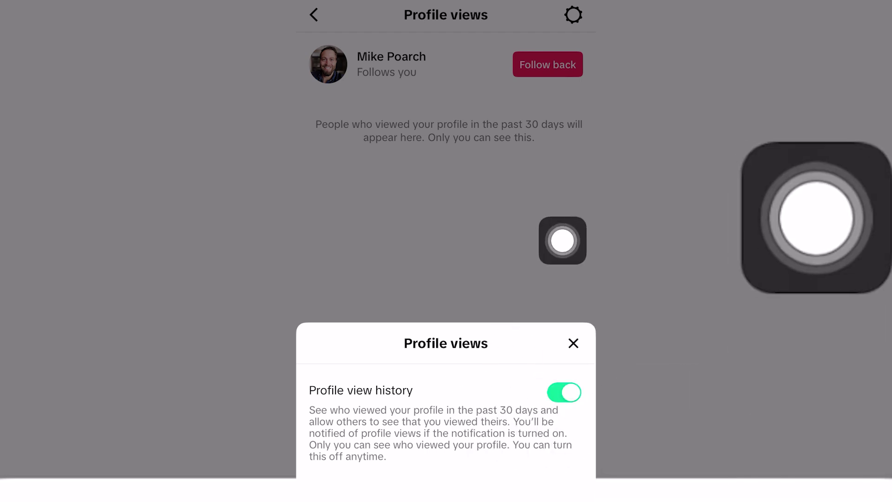
{"action": "left_click", "coordinate": [566, 239]}
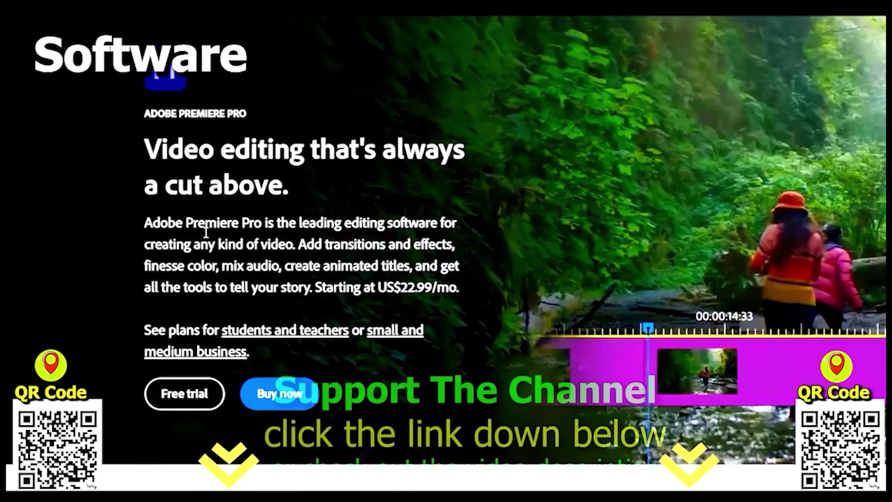